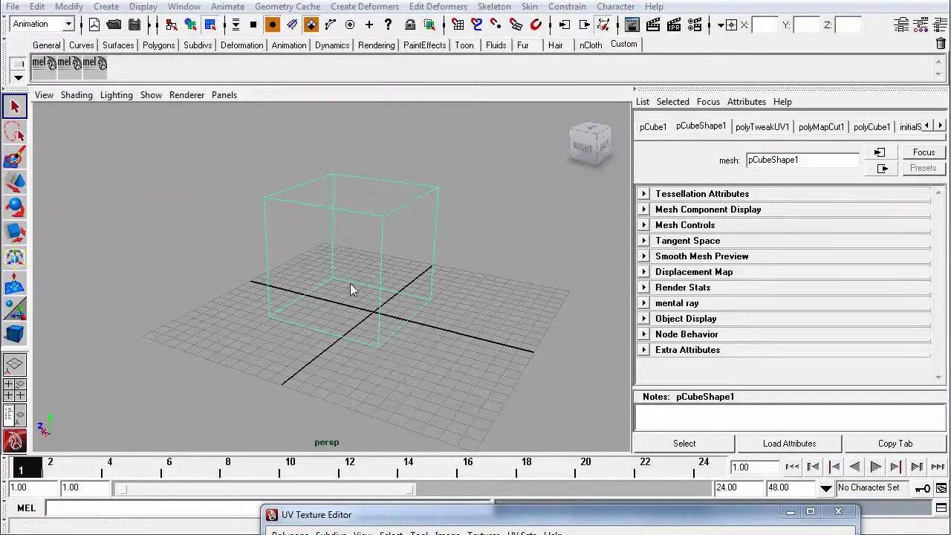
- Orbit Maya's perspective view around the default cube
mouse_move(384, 265)
left_mouse_down("alt")
mouse_move(364, 254)
mouse_move(372, 244)
left_mouse_up("alt")
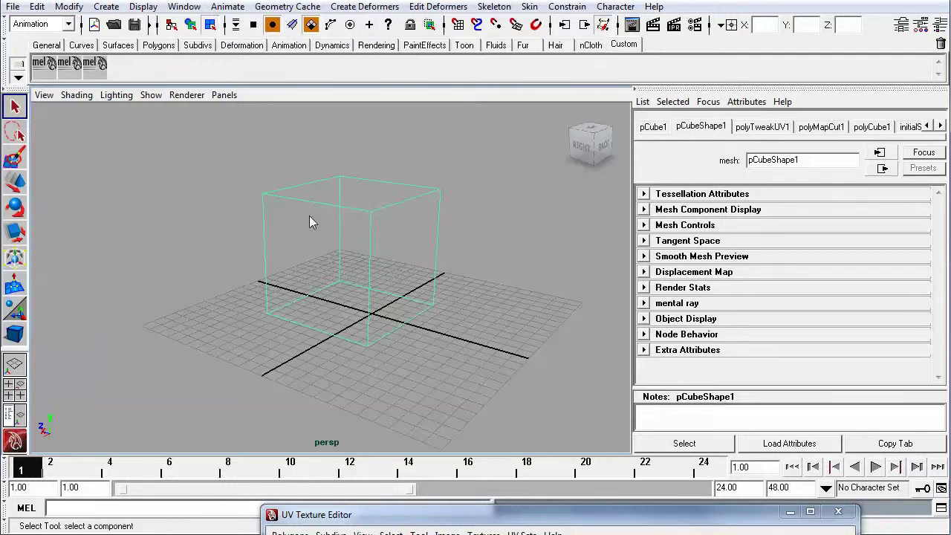
left_click_drag(512, 514, 474, 131)
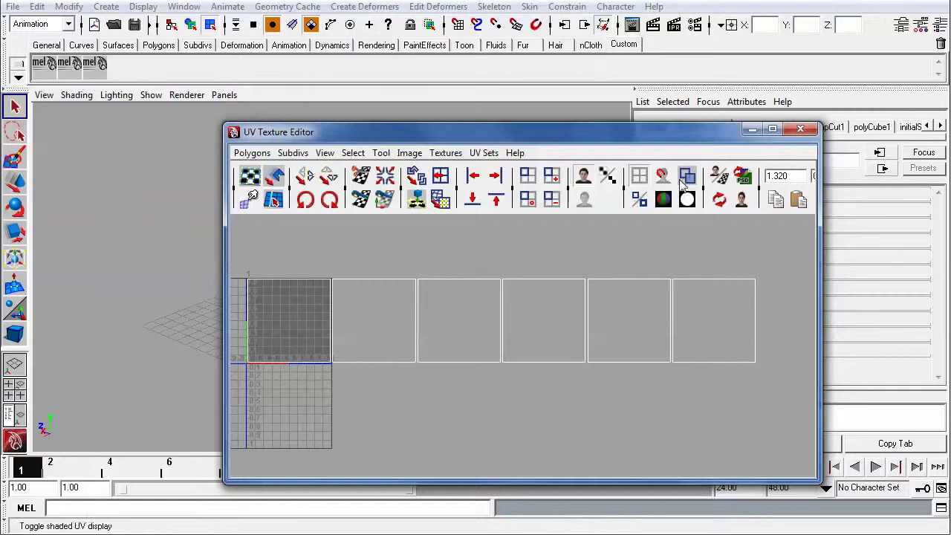
left_click_drag(682, 139, 681, 154)
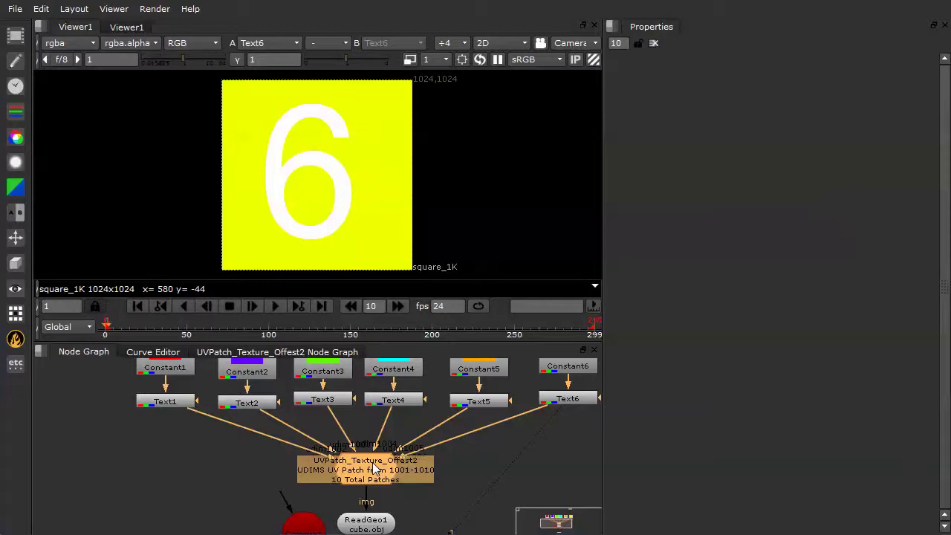
left_click(210, 393)
key("1")
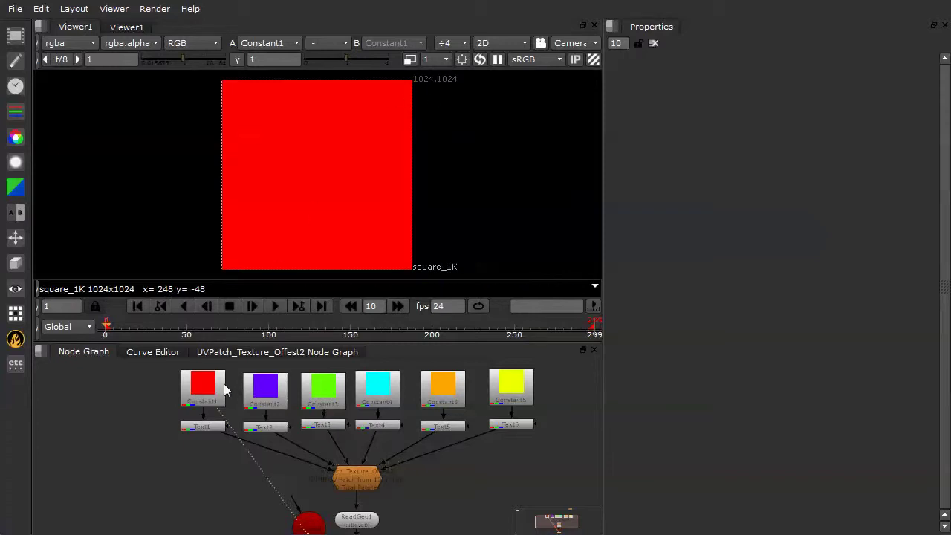
left_click(206, 423)
key("1")
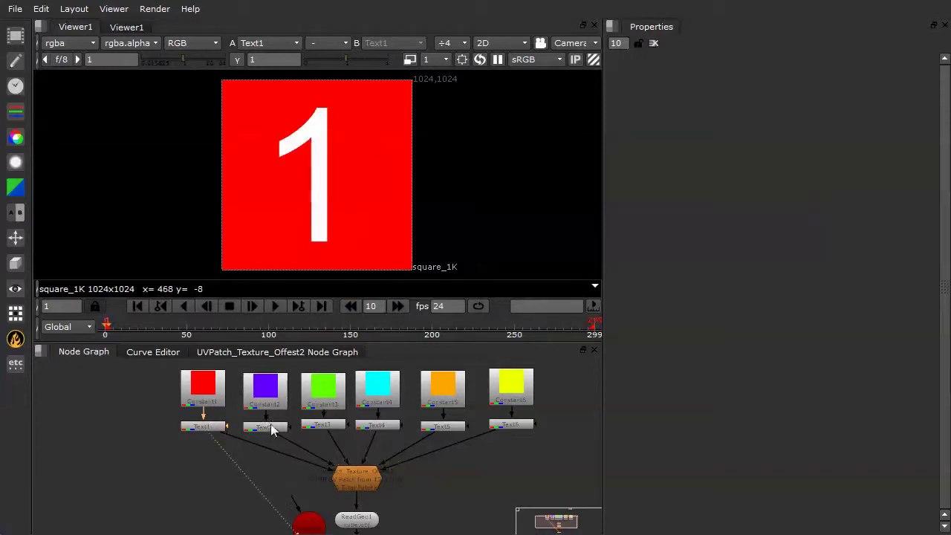
left_click(317, 425)
key("1")
left_click(378, 425)
key("1")
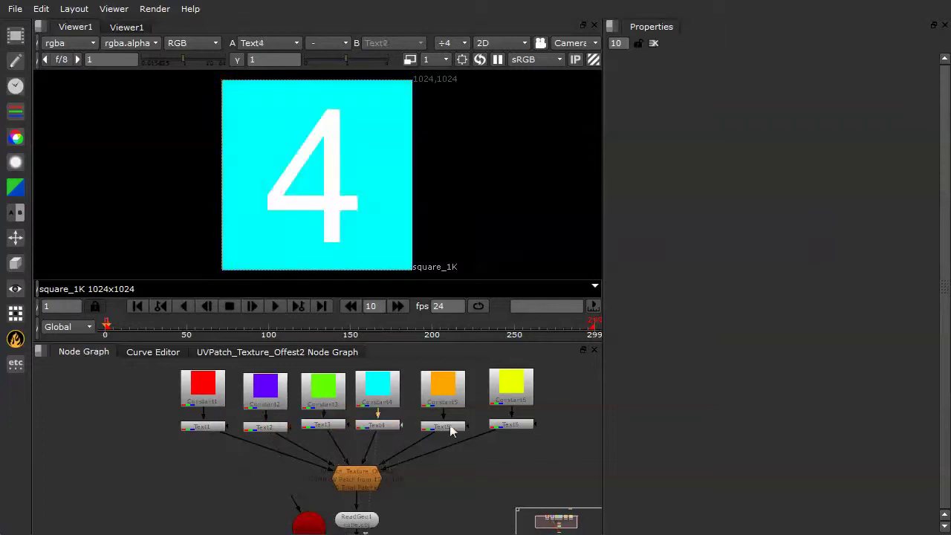
left_click(443, 426)
key("1")
left_click(516, 428)
key("1")
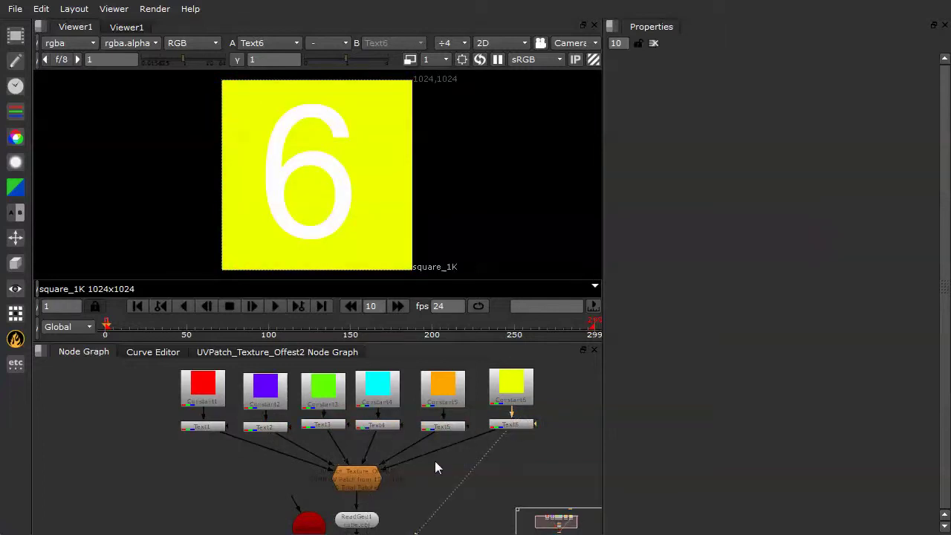
left_click(358, 478)
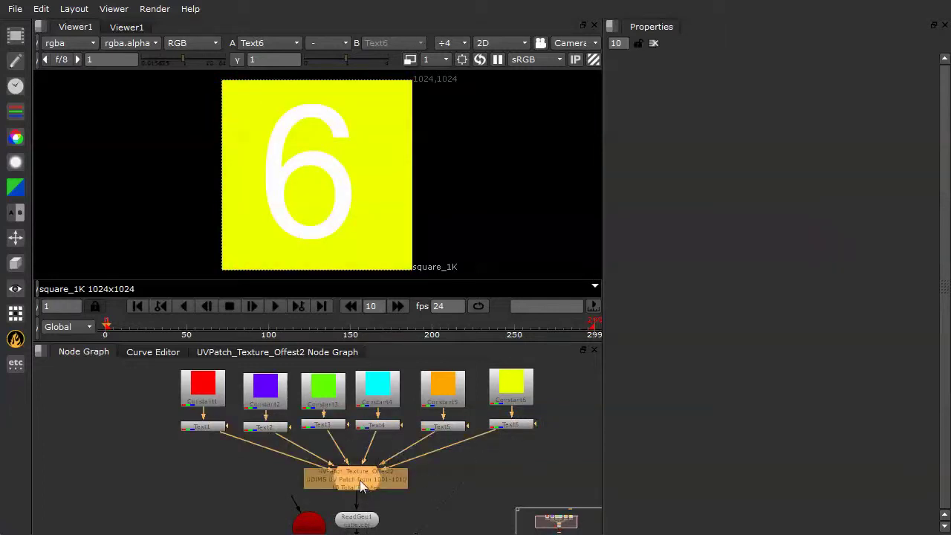
scroll(367, 479, "up", 2)
scroll(364, 468, "up", 2)
scroll(359, 454, "up", 1)
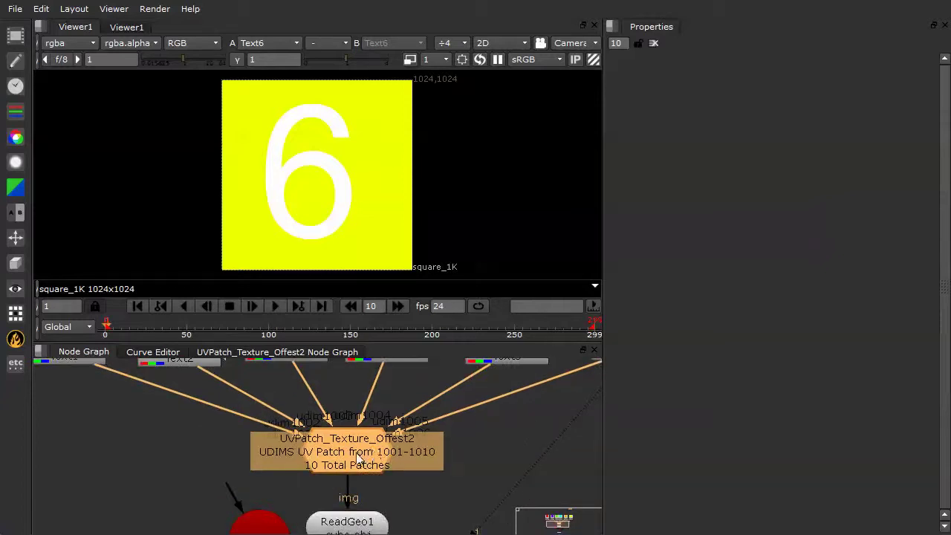
- View UVPatch_Texture_Offest2's output and open its properties panel
key("1")
scroll(416, 193, "down", 3)
middle_click_drag(398, 203, 274, 225)
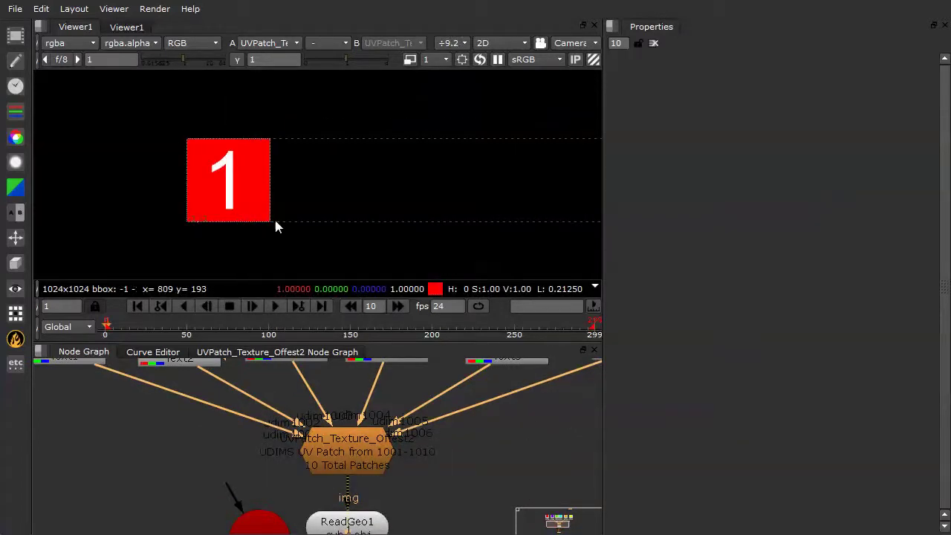
double_click(342, 443)
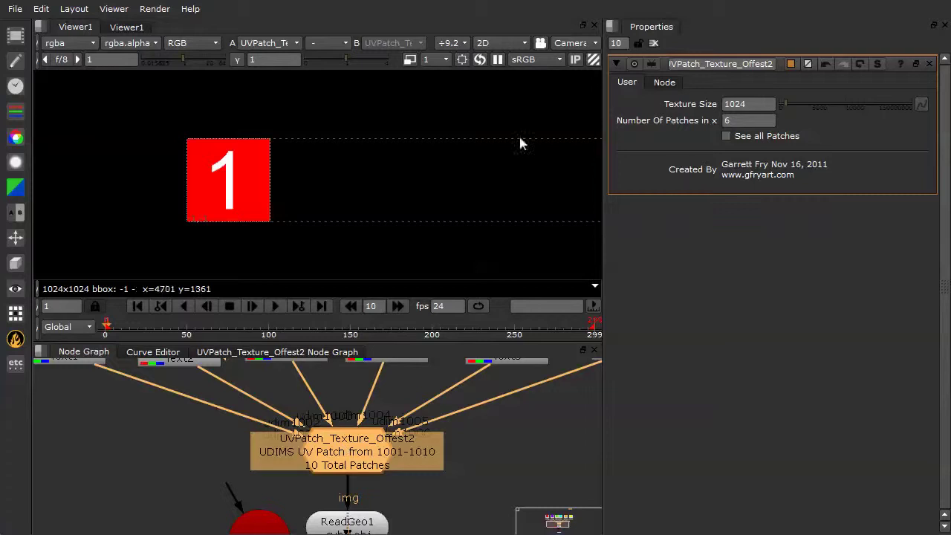
middle_click_drag(397, 212, 314, 224)
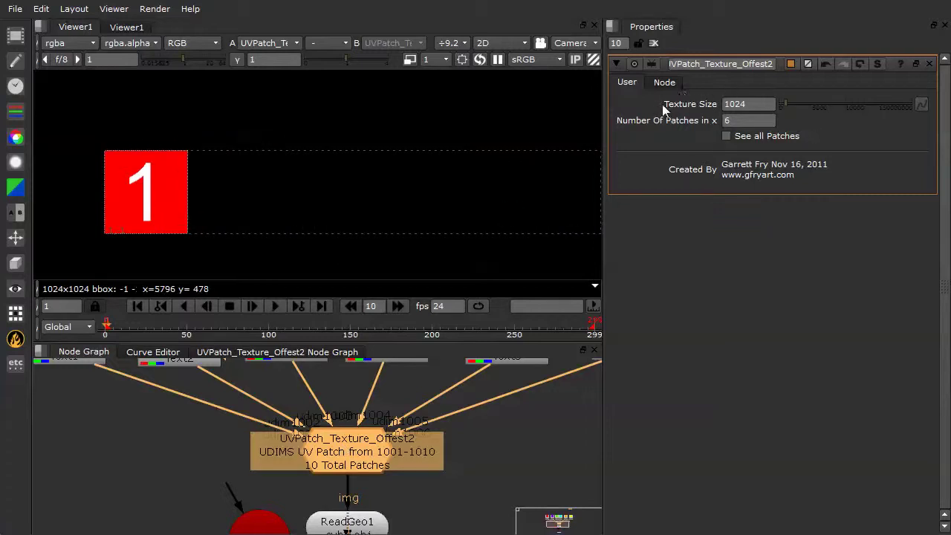
- Set Number Of Patches in x to 6, tick See all Patches, and fit the strip
left_click_drag(753, 105, 713, 110)
double_click(746, 120)
type("6")
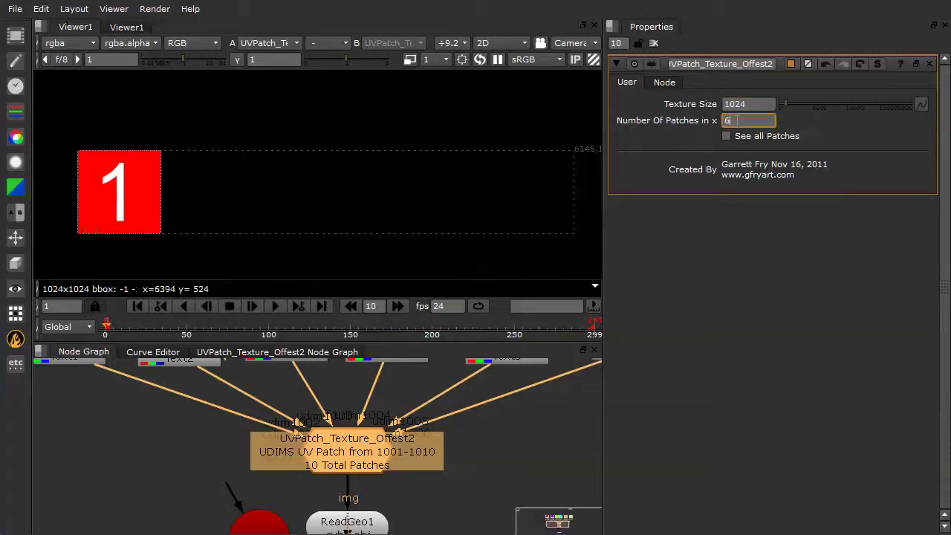
type("1")
left_click(360, 465)
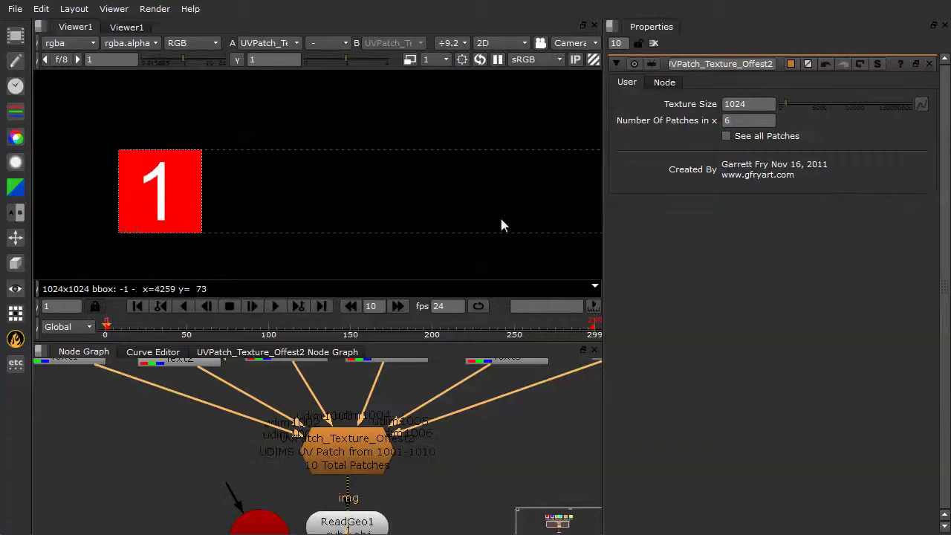
left_click(726, 136)
key("f")
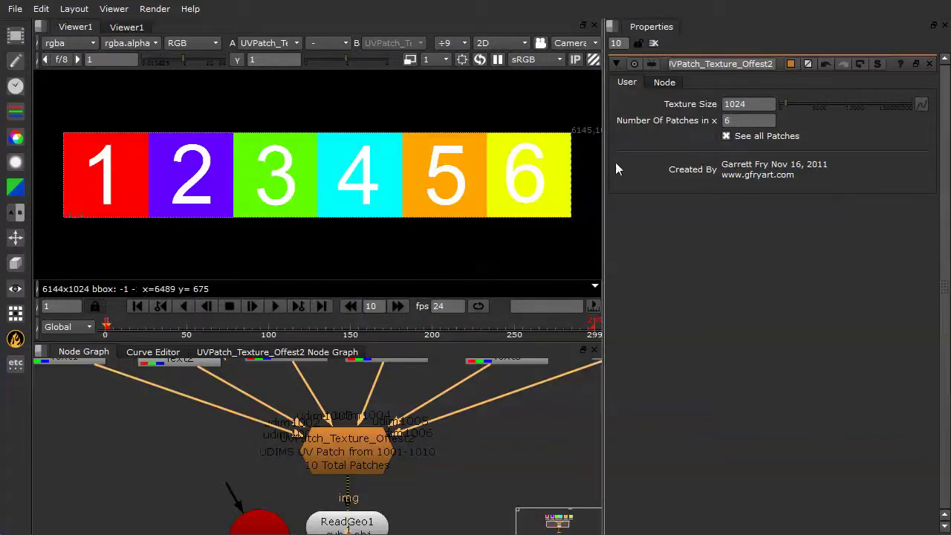
- Untick See all Patches to return to a single patch
left_click(726, 135)
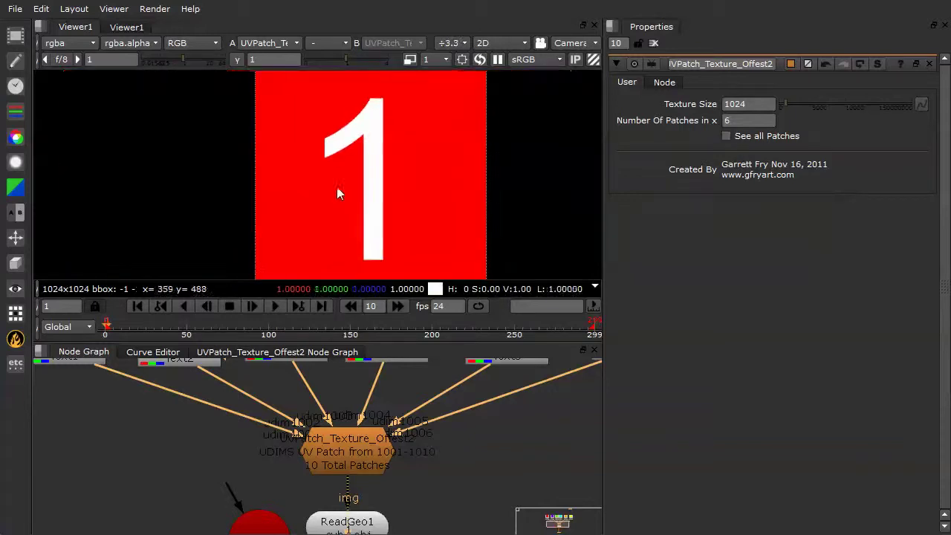
scroll(367, 196, "down", 1)
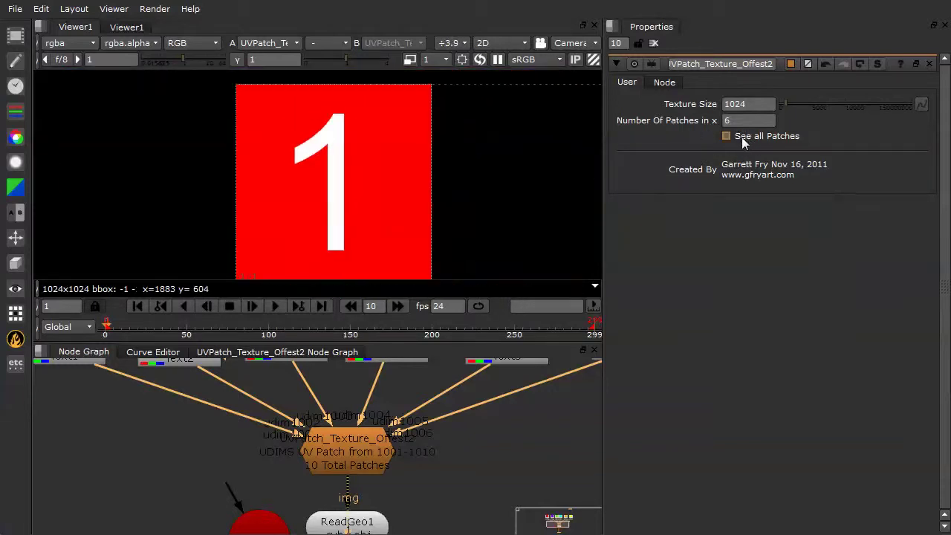
middle_click_drag(337, 208, 314, 196)
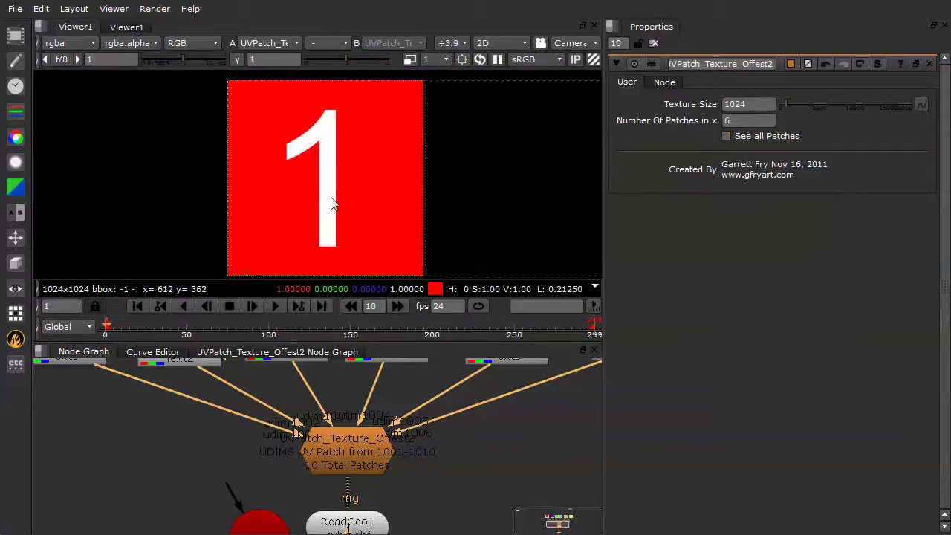
- View ReadGeo1 in 3D and orbit to a low side view of the textured cube
middle_click_drag(350, 459, 350, 430)
left_click(347, 494)
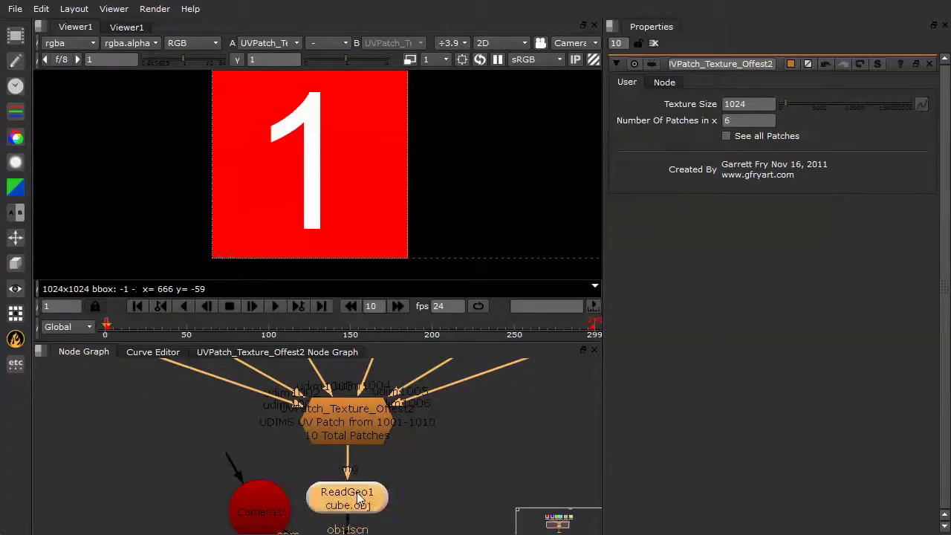
key("1")
mouse_move(415, 214)
left_mouse_down("ctrl")
mouse_move(198, 187)
mouse_move(456, 201)
mouse_move(172, 177)
mouse_move(418, 156)
left_mouse_up("ctrl")
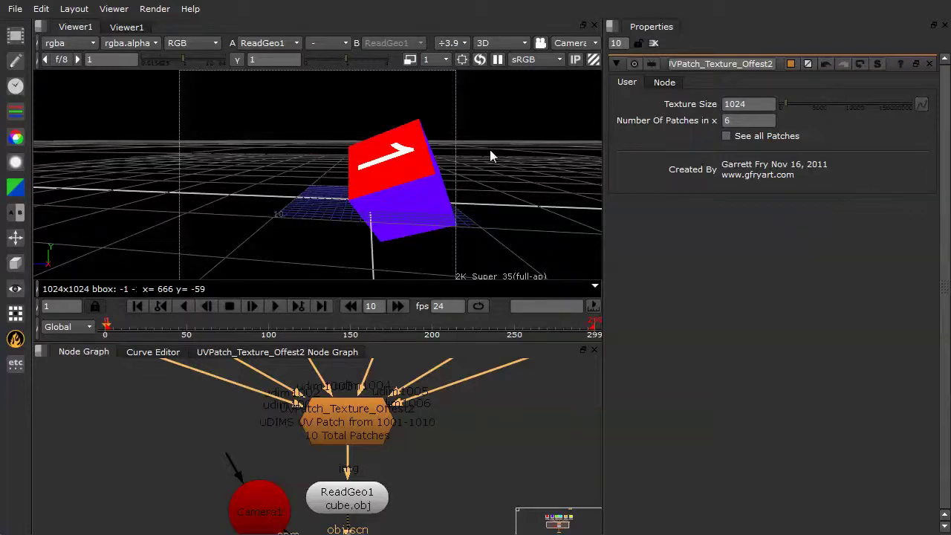
mouse_move(489, 150)
left_mouse_down("ctrl")
mouse_move(323, 150)
mouse_move(344, 171)
mouse_move(217, 162)
mouse_move(456, 194)
mouse_move(373, 198)
mouse_move(260, 185)
mouse_move(470, 186)
mouse_move(386, 223)
mouse_move(404, 194)
mouse_move(429, 210)
mouse_move(419, 214)
left_mouse_up("ctrl")
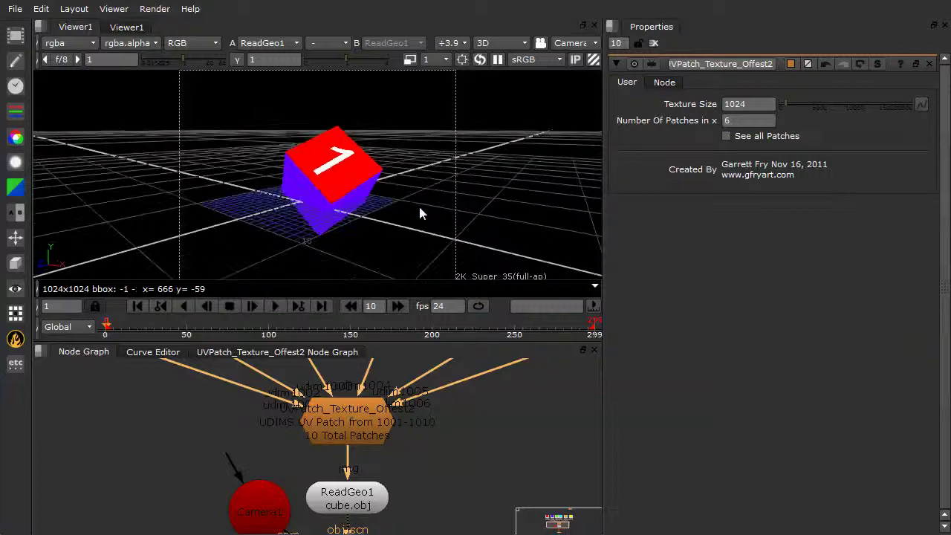
- Display ScanlineRender1's rendered image of the textured cube in the viewer
middle_click_drag(404, 473, 428, 406)
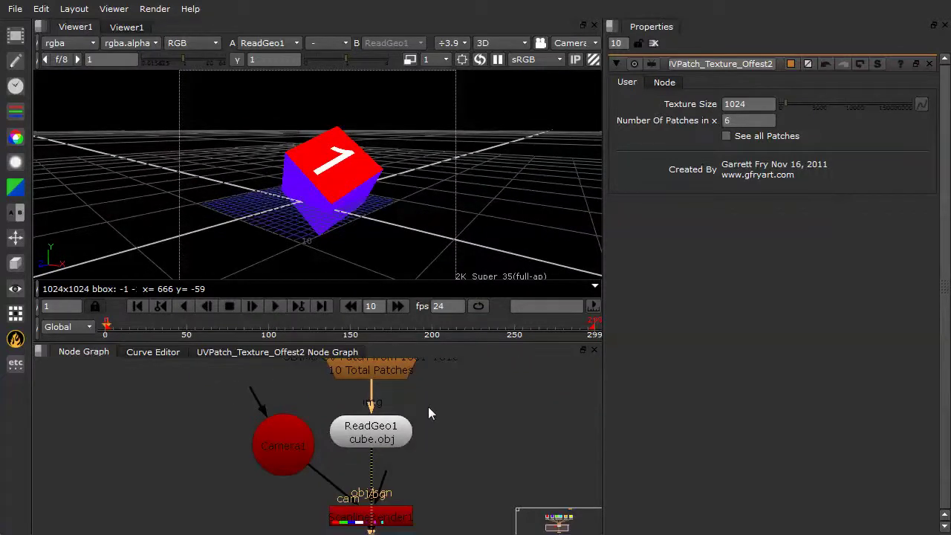
middle_click_drag(461, 494, 409, 467)
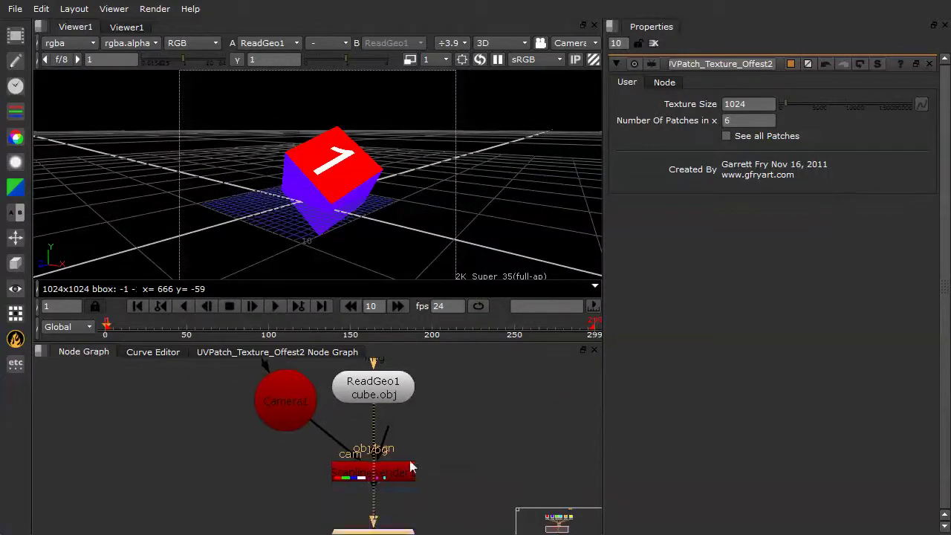
left_click(401, 475)
left_click(405, 452)
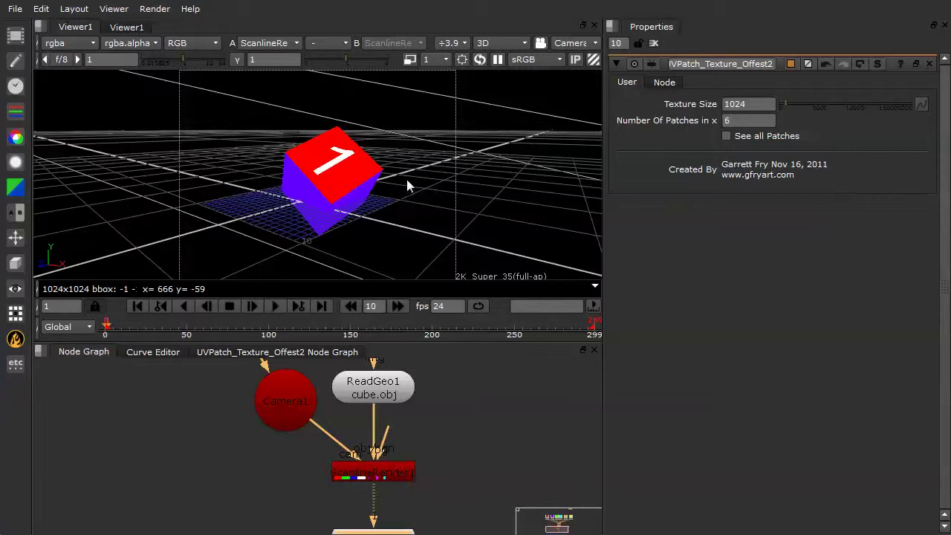
key("Tab")
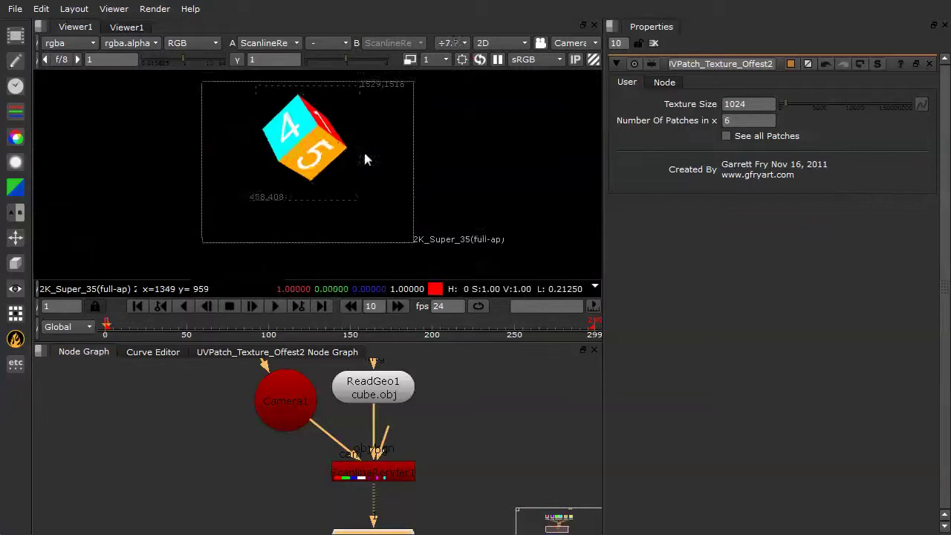
scroll(363, 158, "up", 2)
scroll(355, 171, "up", 2)
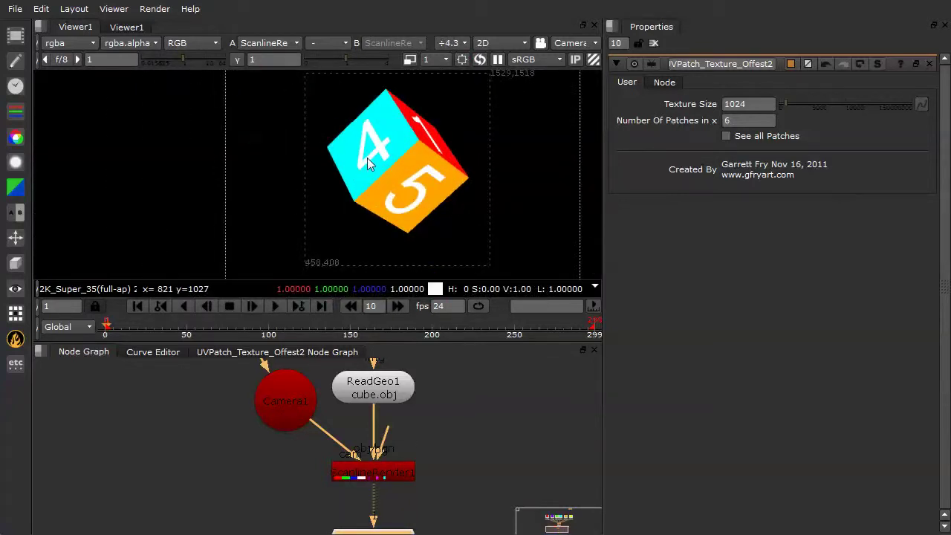
middle_click_drag(367, 157, 342, 157)
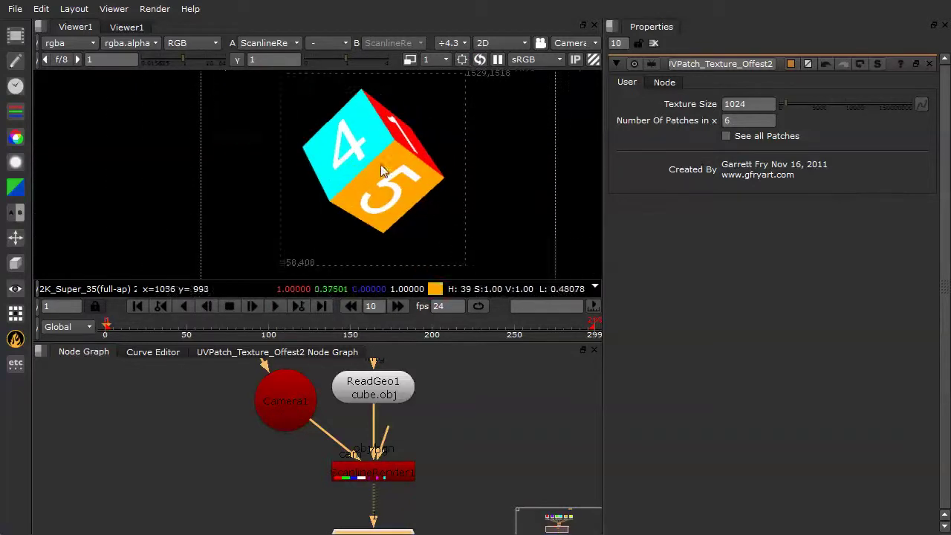
- Spin the cube around a new pivot, then open UVPatch_Texture_Offest2's properties
double_click(373, 394)
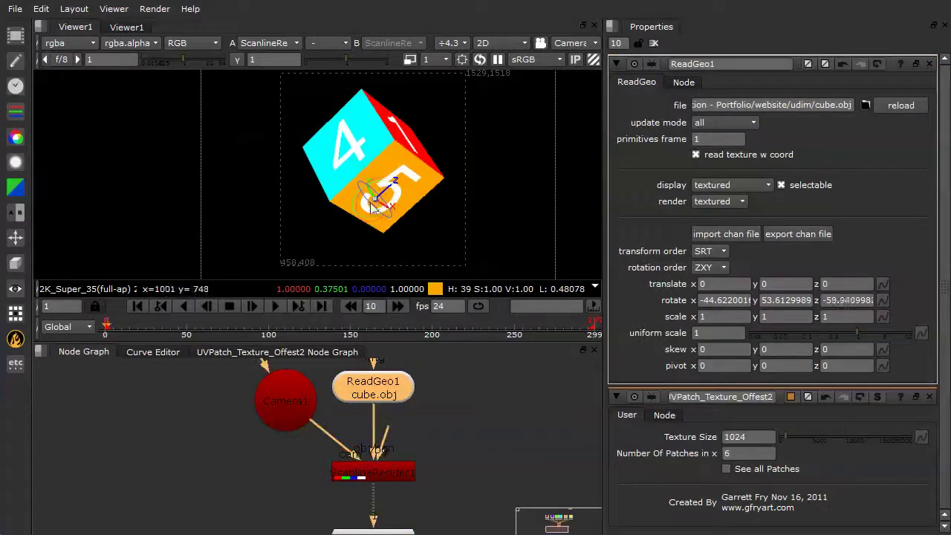
mouse_move(373, 208)
left_mouse_down("ctrl")
mouse_move(569, 249)
mouse_move(386, 197)
mouse_move(136, 99)
left_mouse_up("ctrl")
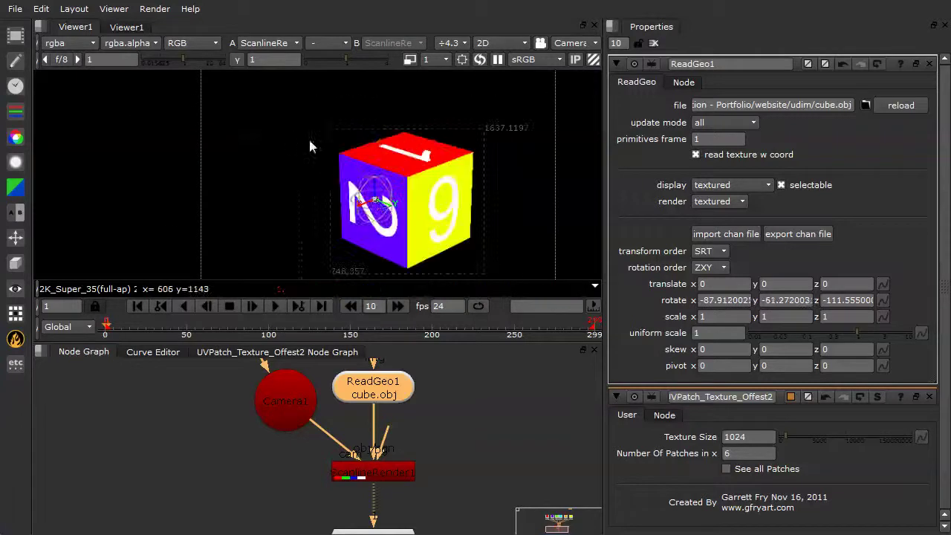
left_click(375, 192, "ctrl+alt")
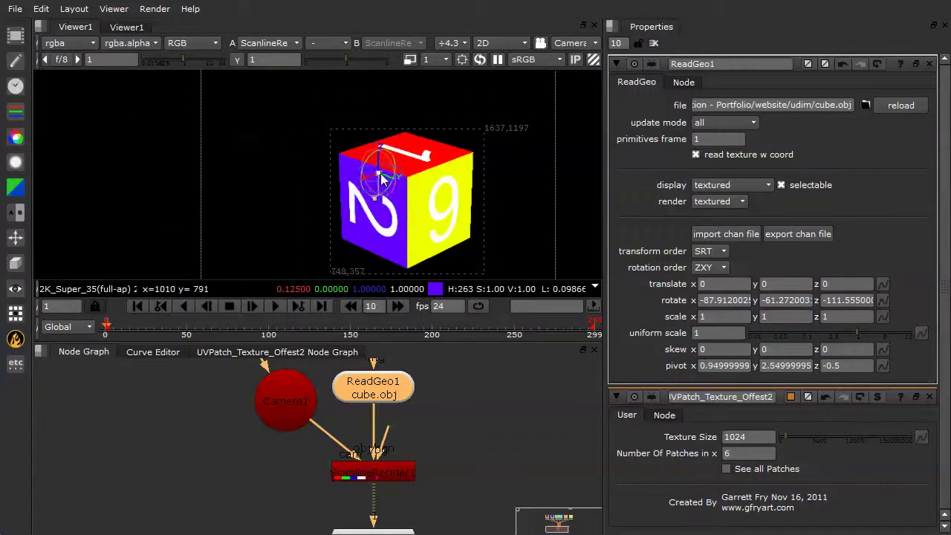
left_click_drag(361, 186, 532, 199, "ctrl")
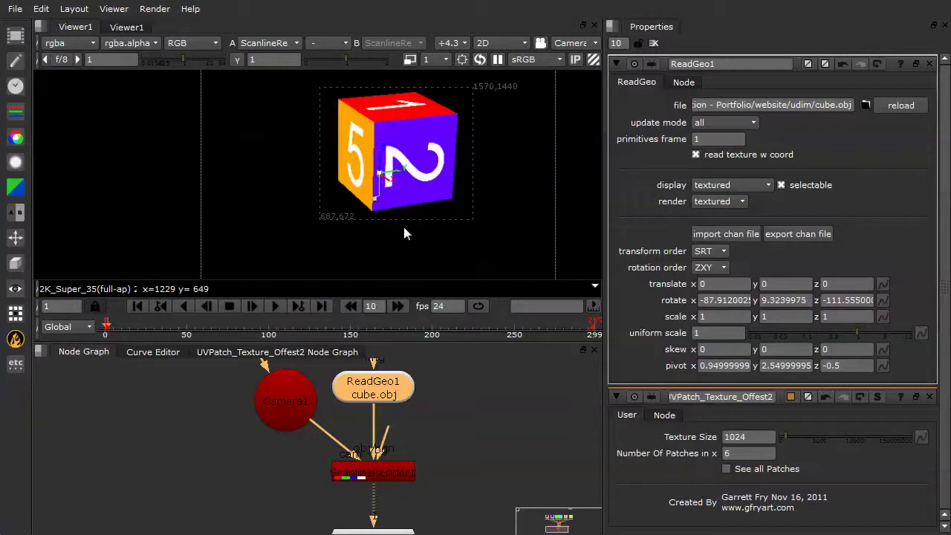
mouse_move(394, 425)
middle_mouse_down()
mouse_move(402, 447)
mouse_move(344, 464)
mouse_move(345, 510)
middle_mouse_up()
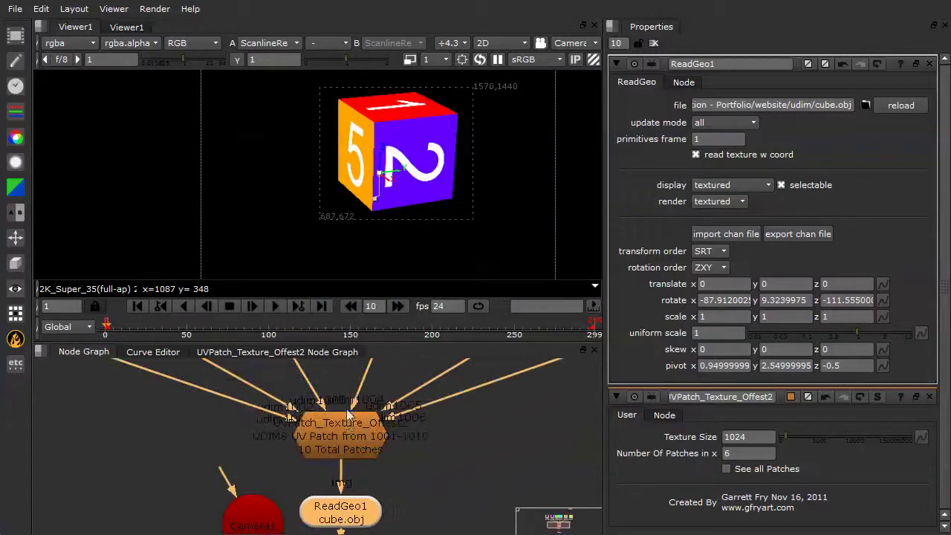
double_click(349, 421)
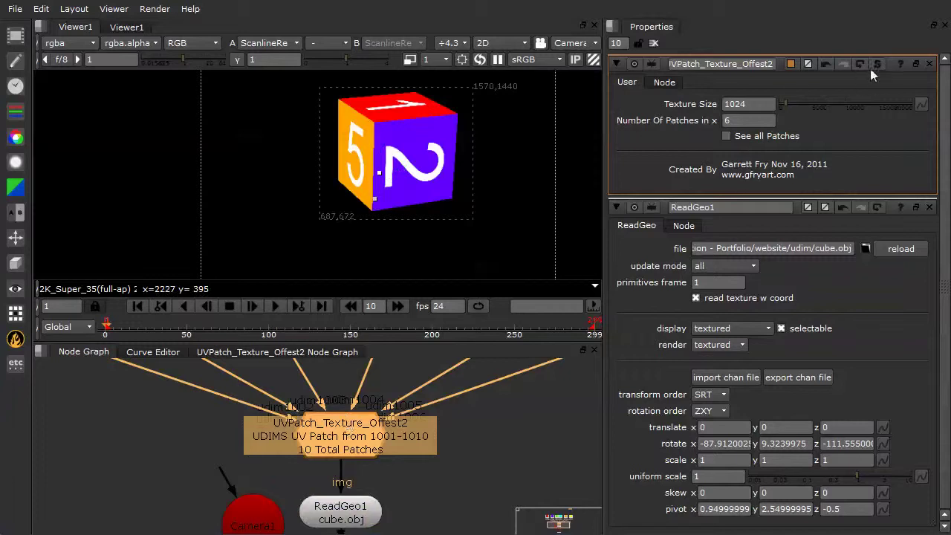
- Inside the gadget, view the blank 6144x1024 Reformat4 canvas and nudge the Controls node
left_click(272, 351)
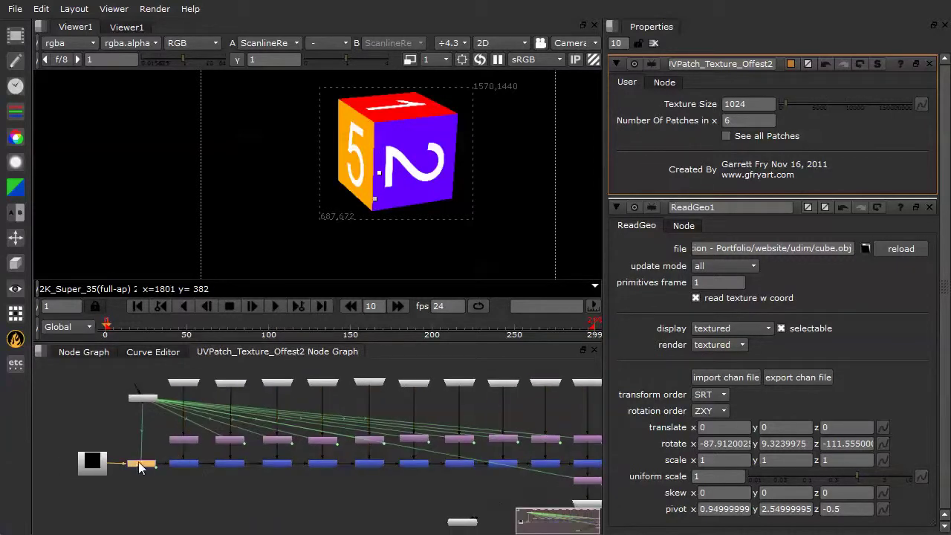
key("1")
left_click_drag(135, 461, 132, 467)
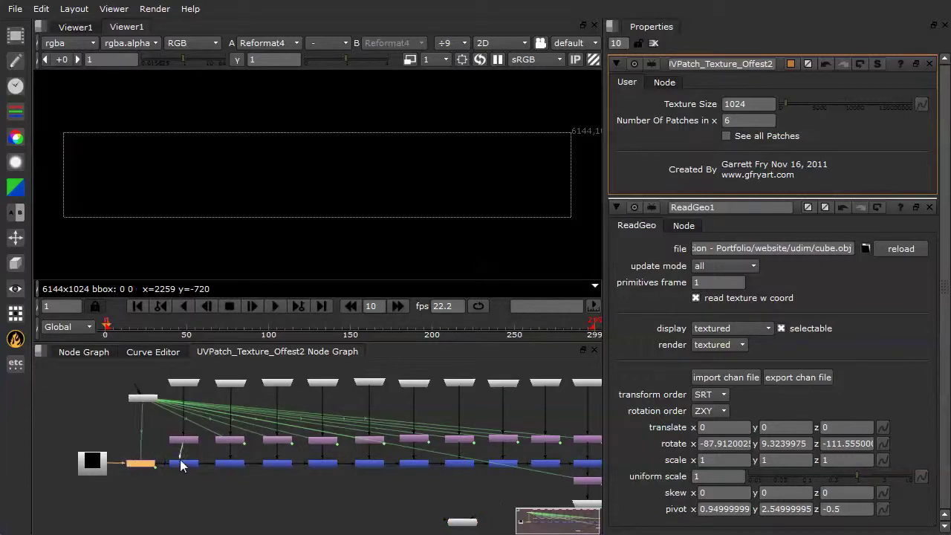
scroll(147, 465, "up", 2)
scroll(204, 467, "up", 2)
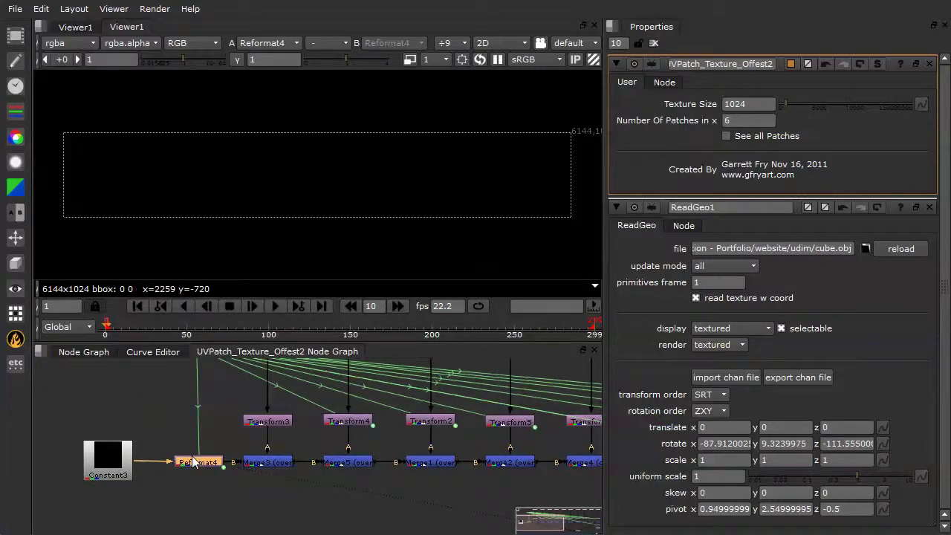
scroll(224, 462, "up", 1)
double_click(205, 468)
middle_click_drag(242, 429, 233, 513)
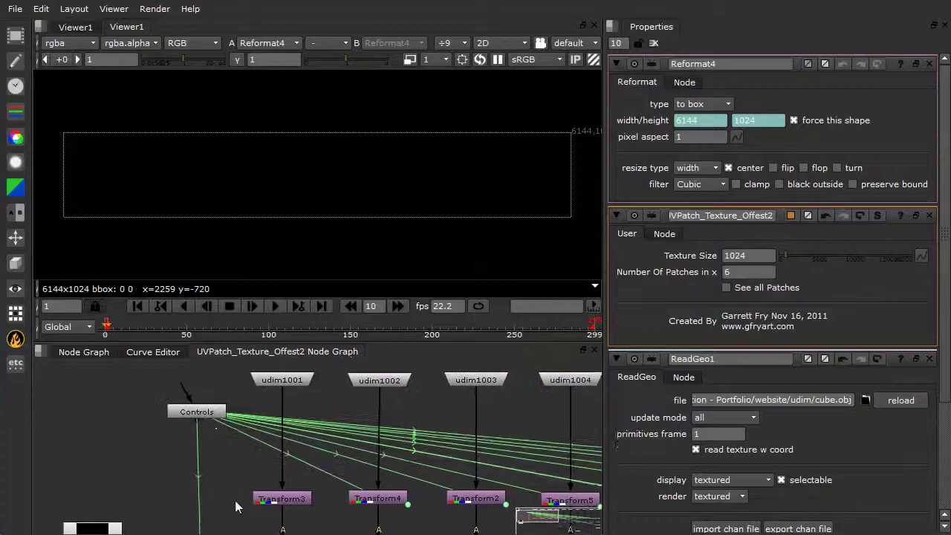
left_click(206, 410)
left_click_drag(206, 410, 209, 422)
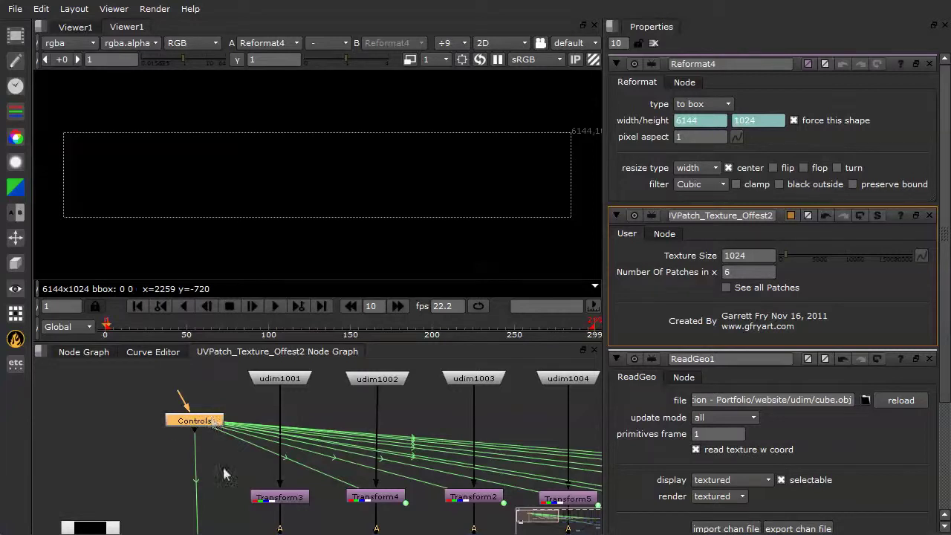
mouse_move(226, 475)
middle_mouse_down()
mouse_move(206, 425)
mouse_move(157, 467)
middle_mouse_up()
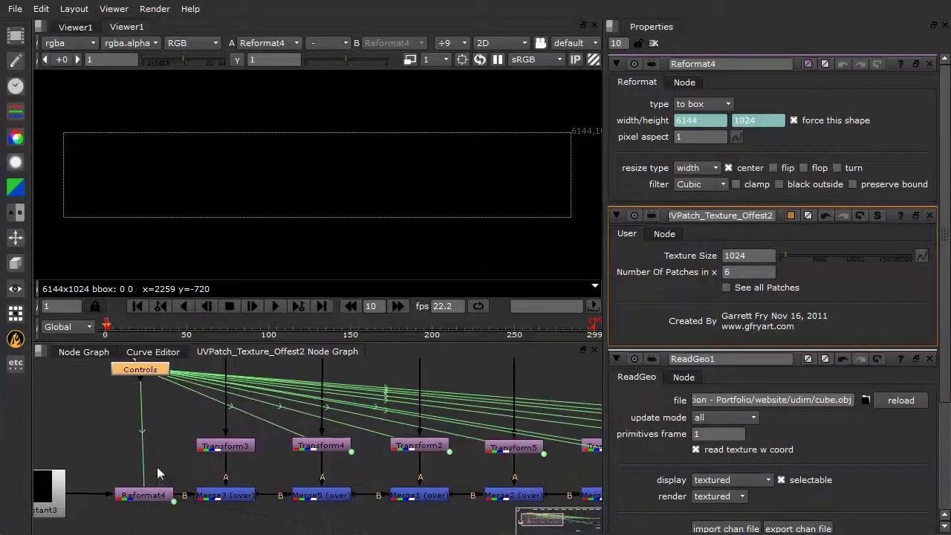
- View Merge3, Merge5 and Merge2 as patches 1 through 4 accumulate
left_click(245, 505)
key("1")
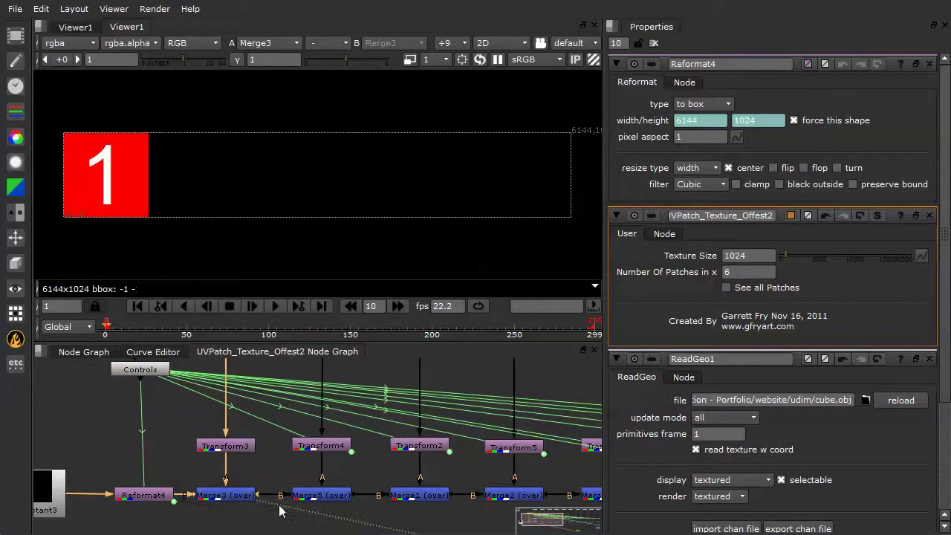
left_click(313, 498)
key("1")
left_click(401, 498)
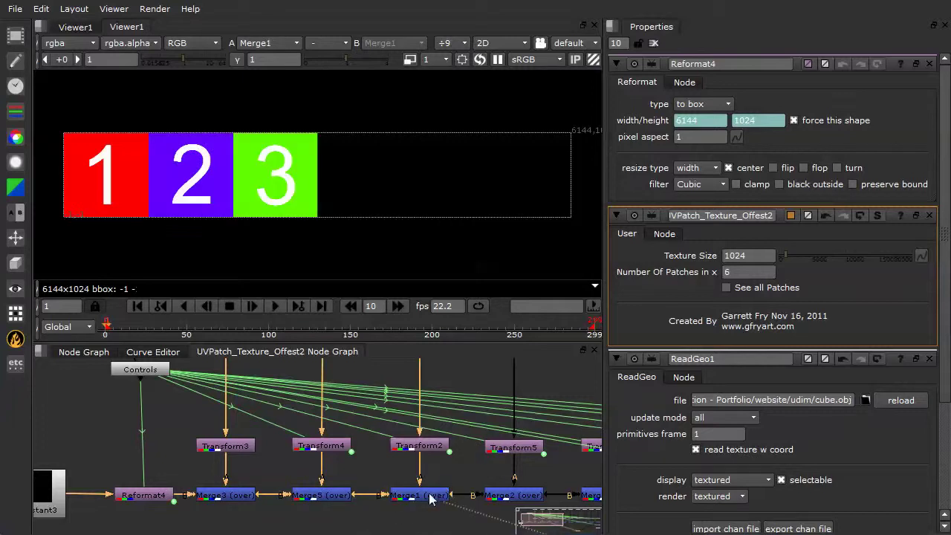
middle_click_drag(446, 476, 334, 476)
left_click(401, 495)
key("1")
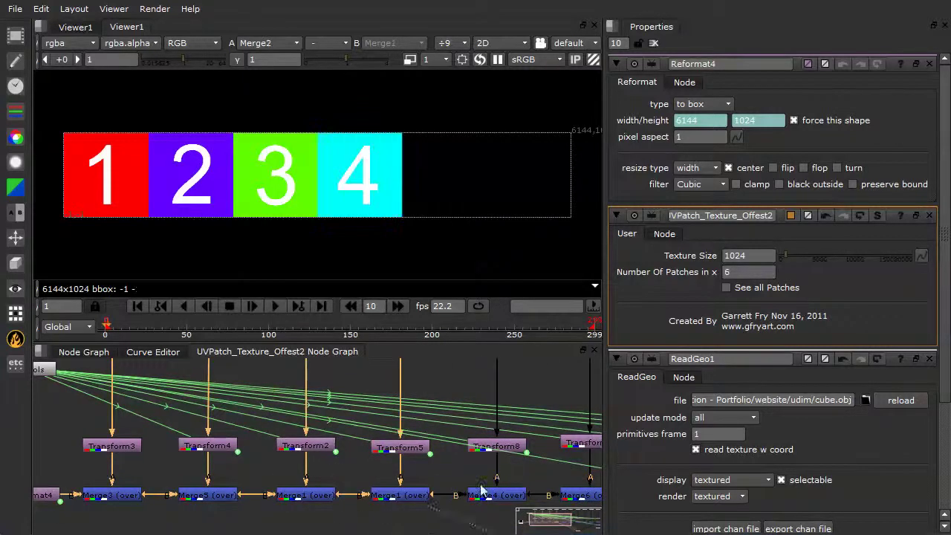
- View the remaining merges up to all six patches and Merge7, then select Reformat1
middle_click_drag(481, 490, 331, 470)
left_click(347, 475)
key("1")
left_click(440, 475)
key("1")
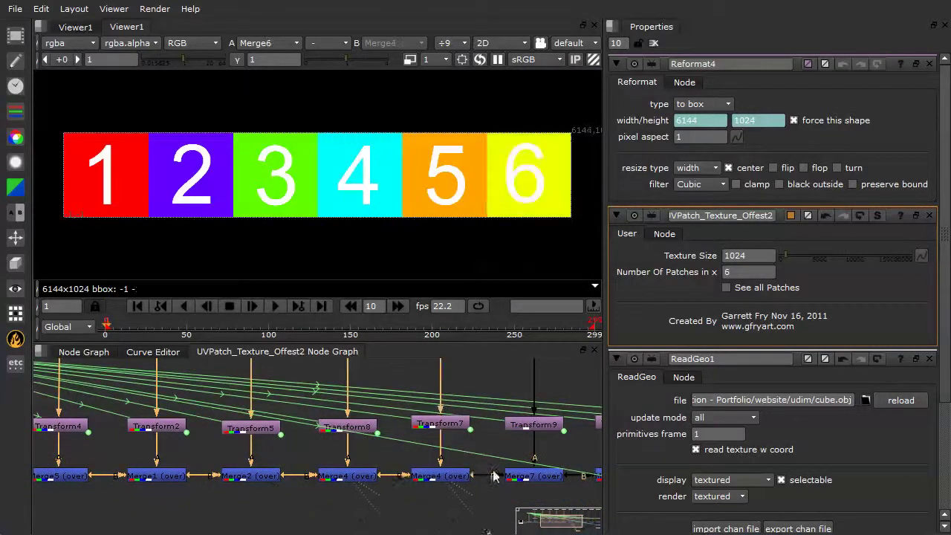
middle_click_drag(494, 476, 353, 476)
left_click(393, 475)
key("1")
mouse_move(587, 474)
middle_mouse_down()
mouse_move(375, 438)
mouse_move(375, 421)
middle_mouse_up()
left_click(443, 456)
- View Reformat1's single 1024 tile and zoom out the gadget's graph
key("1")
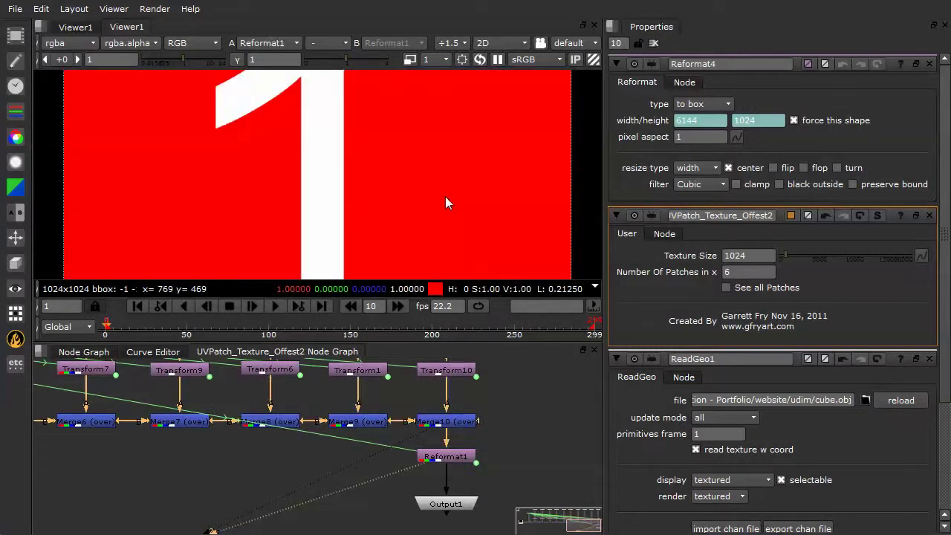
scroll(445, 199, "down", 1)
scroll(351, 202, "down", 1)
scroll(327, 178, "down", 2)
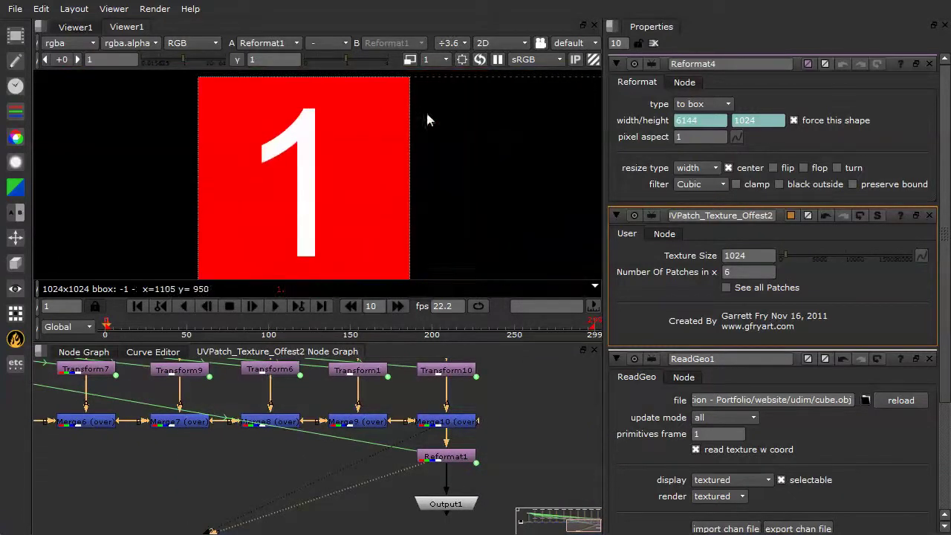
scroll(271, 146, "down", 1)
scroll(269, 141, "down", 1)
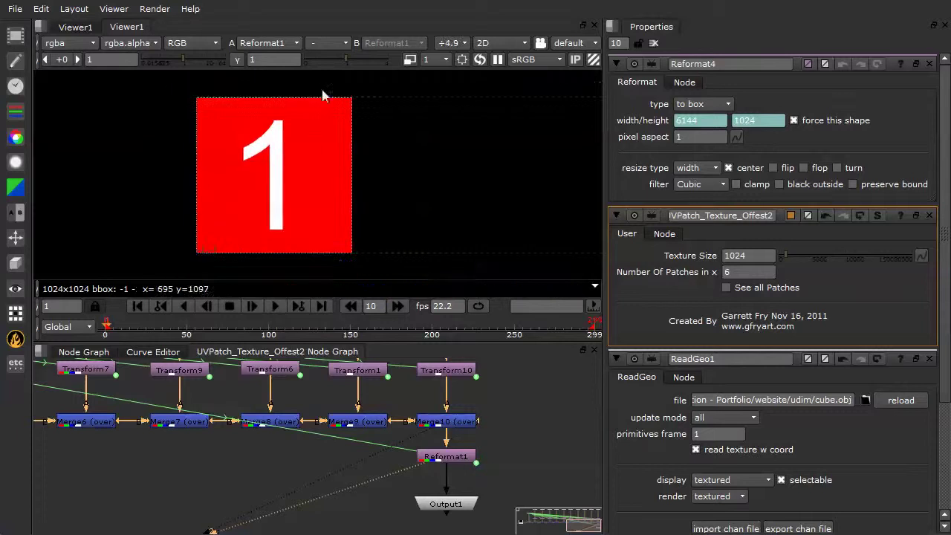
middle_click_drag(340, 494, 392, 494)
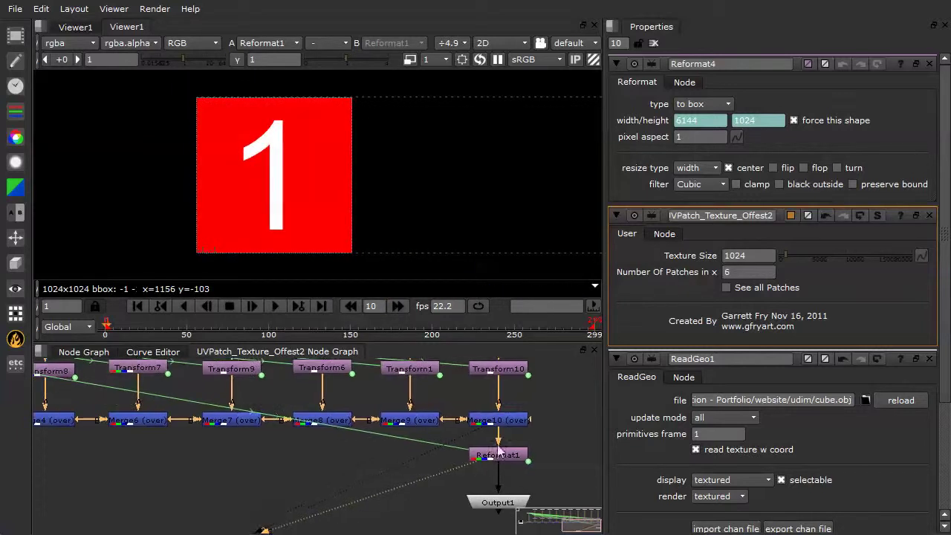
- Frame the whole gadget graph, select Controls, and return to the main graph
scroll(349, 456, "down", 1)
scroll(338, 456, "down", 1)
scroll(334, 455, "down", 1)
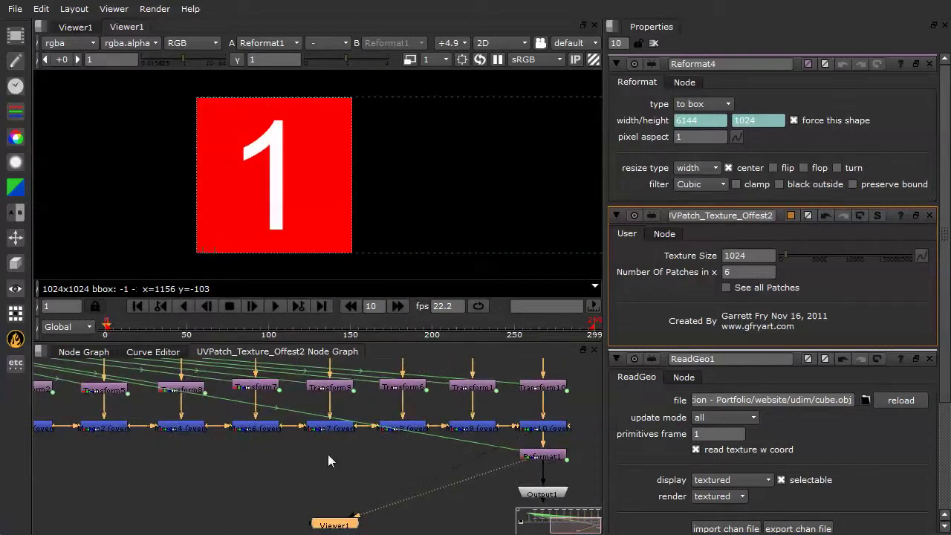
scroll(338, 458, "down", 2)
key("f")
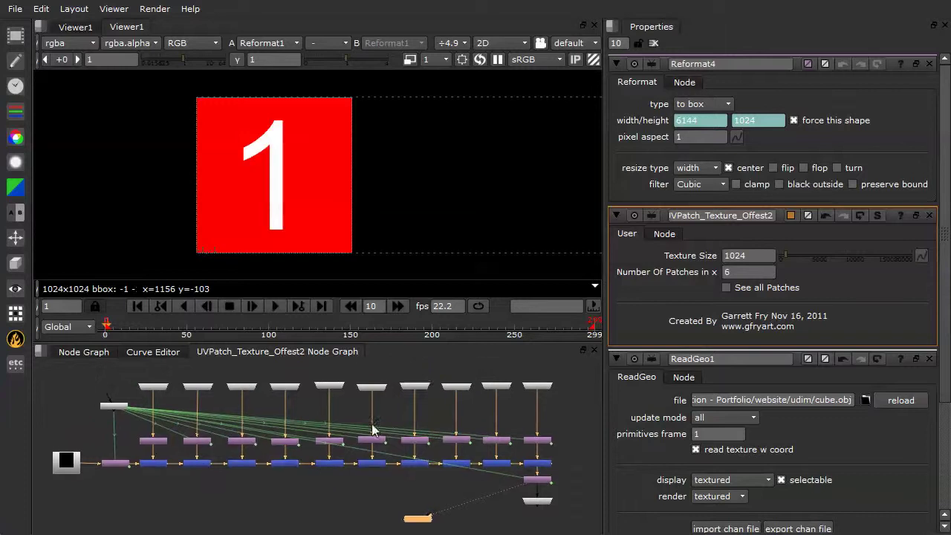
left_click(112, 406)
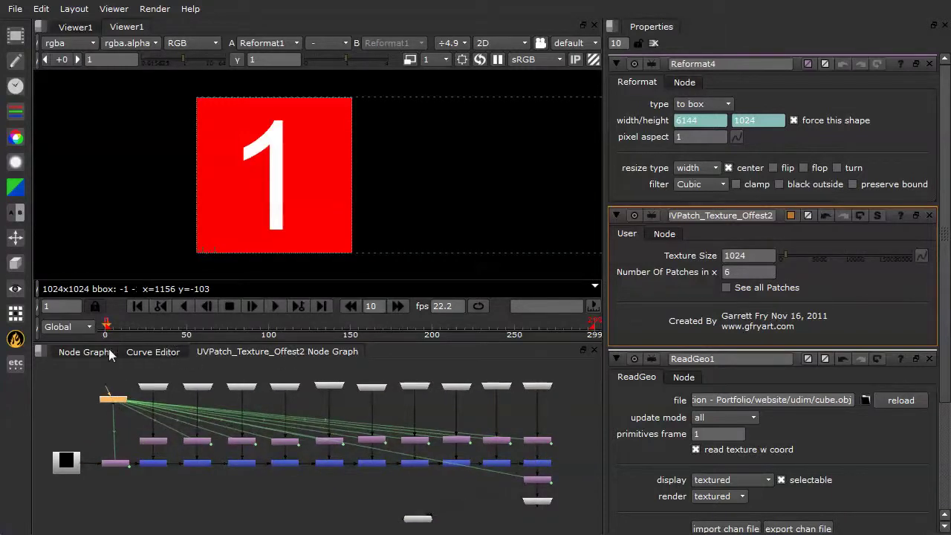
key("f")
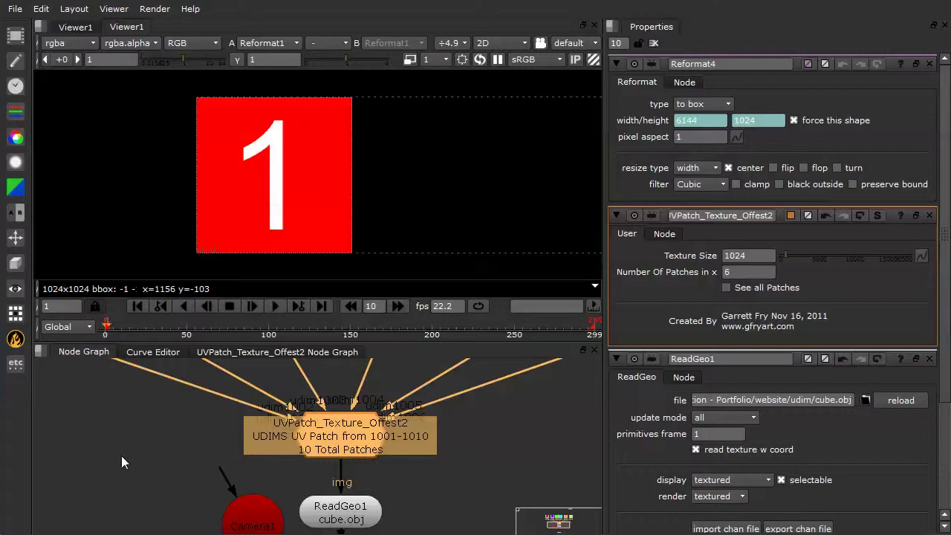
- Bring the UVPatch settings to the top and pan down to the ScanlineRender node
double_click(355, 440)
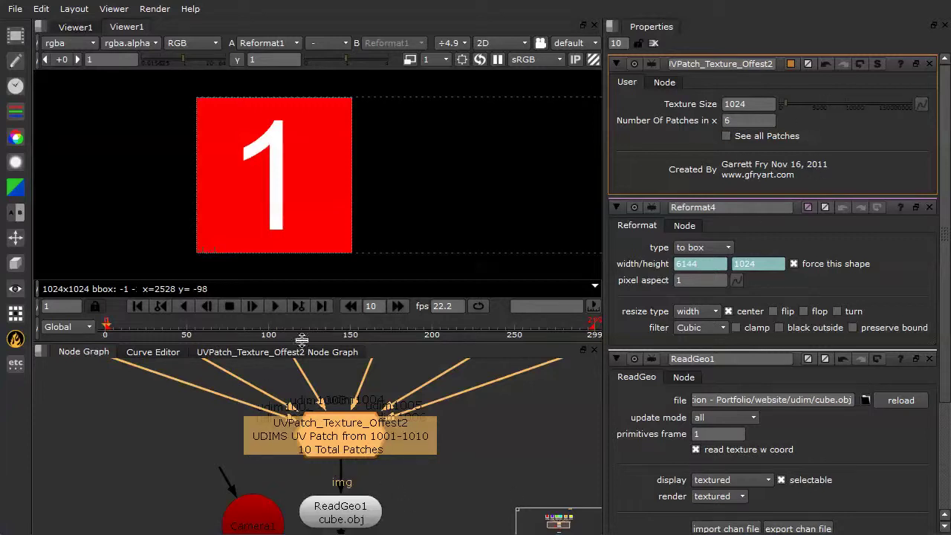
middle_click_drag(326, 434, 331, 415)
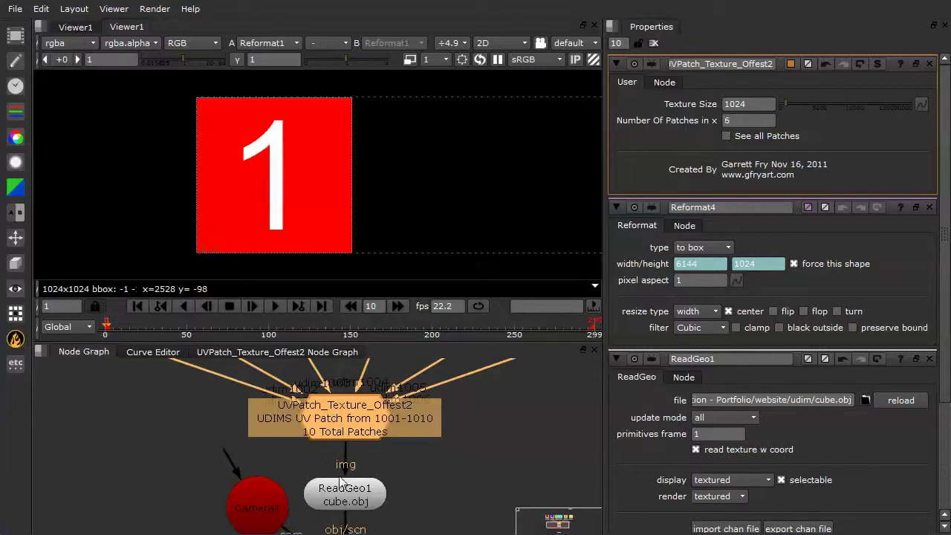
middle_click_drag(340, 481, 347, 432)
- View the rendered textured cube and zoom the viewer out
key("1")
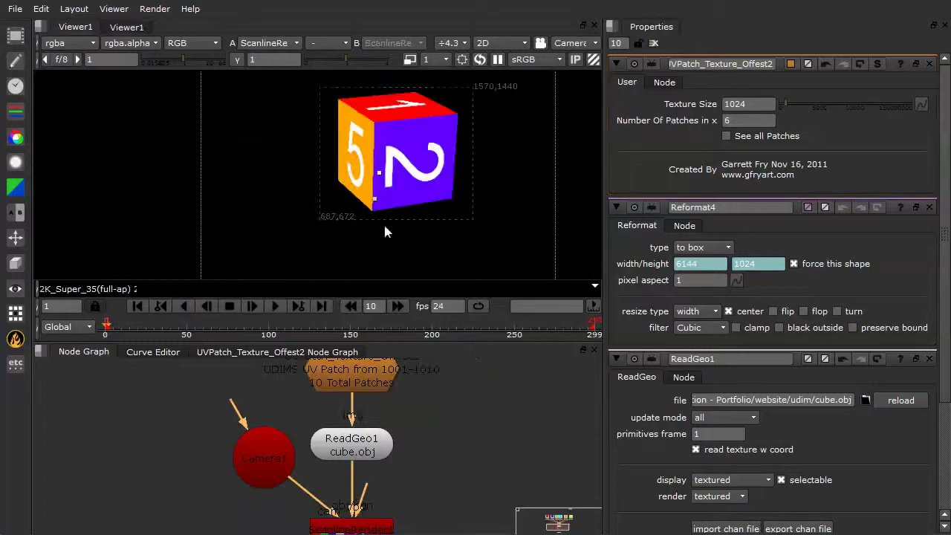
scroll(391, 181, "down", 1)
scroll(391, 181, "down", 1)
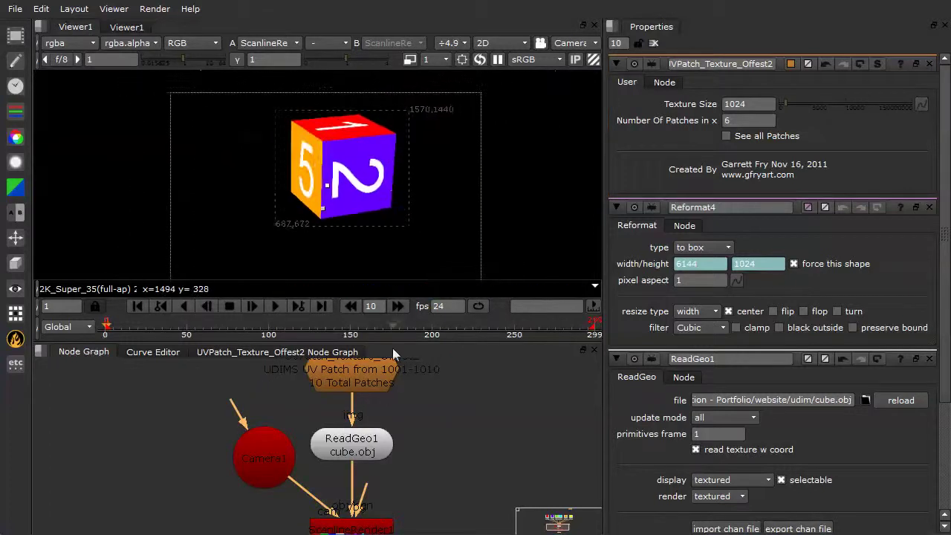
- Nudge ReadGeo1, Camera1 and the UVPatch gadget slightly lower in the node graph
left_click(363, 443)
left_click(363, 378)
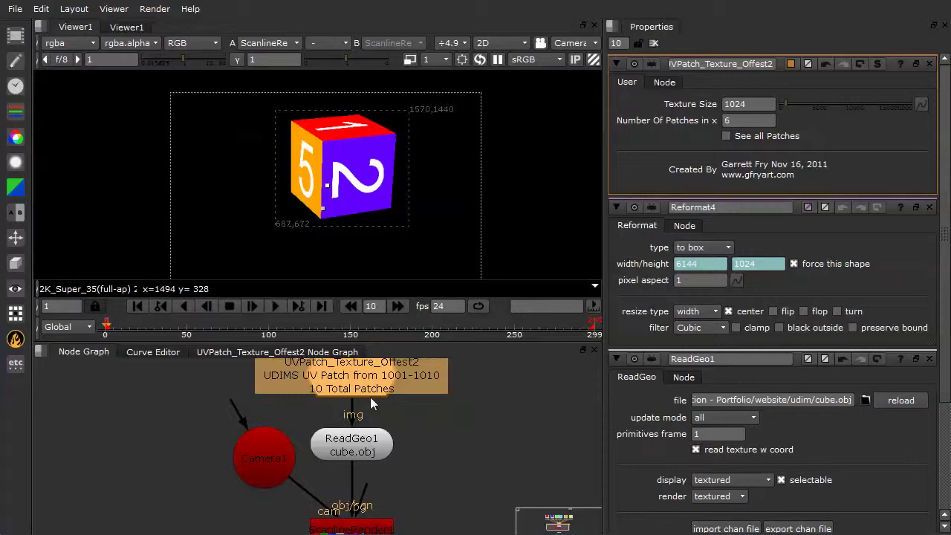
left_click_drag(371, 442, 371, 453)
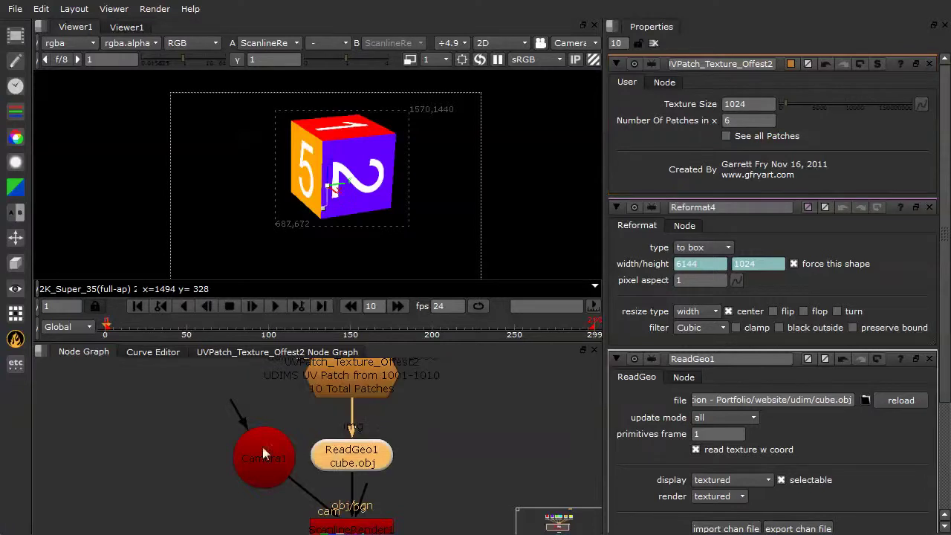
left_click_drag(263, 448, 260, 454)
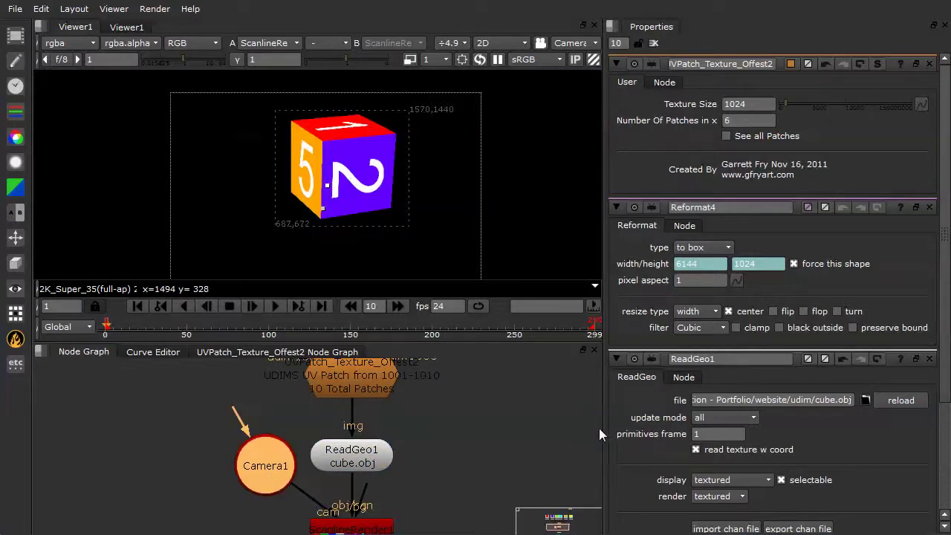
left_click_drag(384, 382, 382, 396)
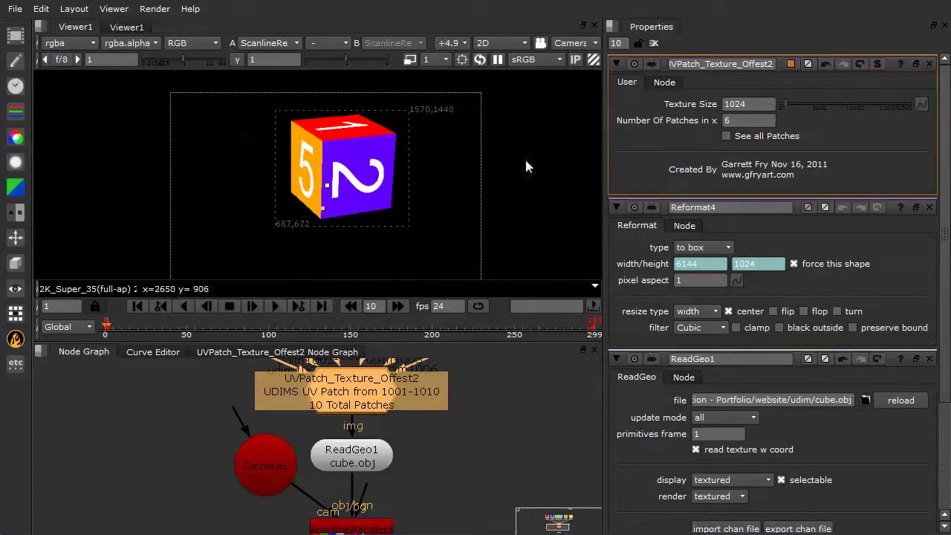
left_click(367, 462)
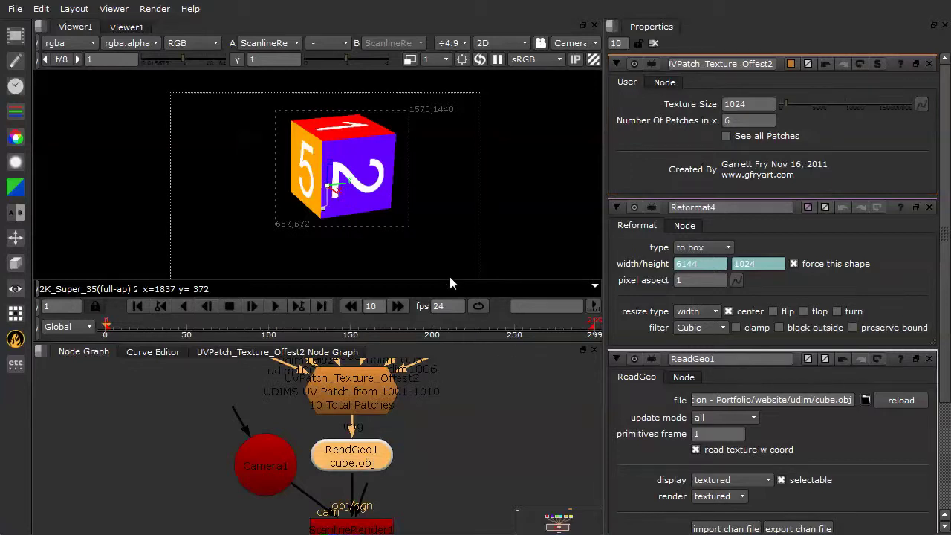
left_click(368, 384)
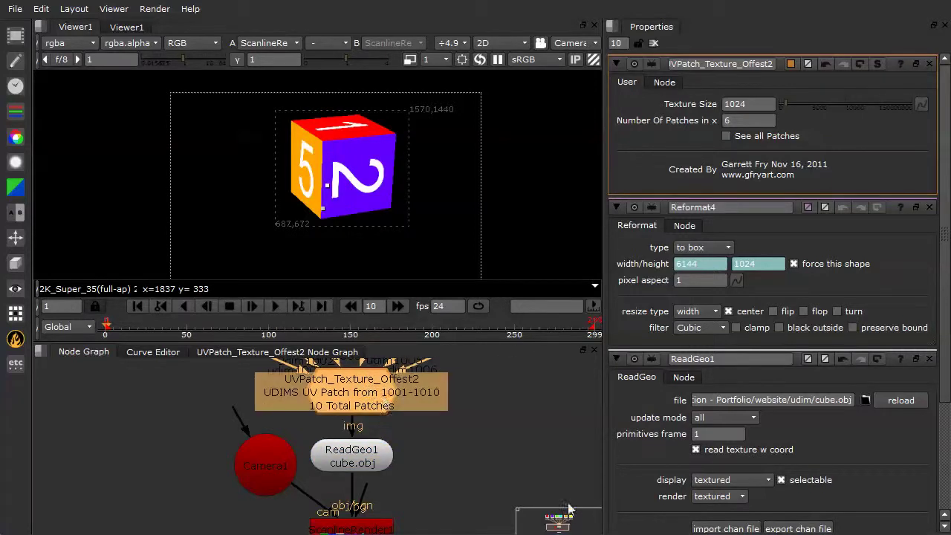